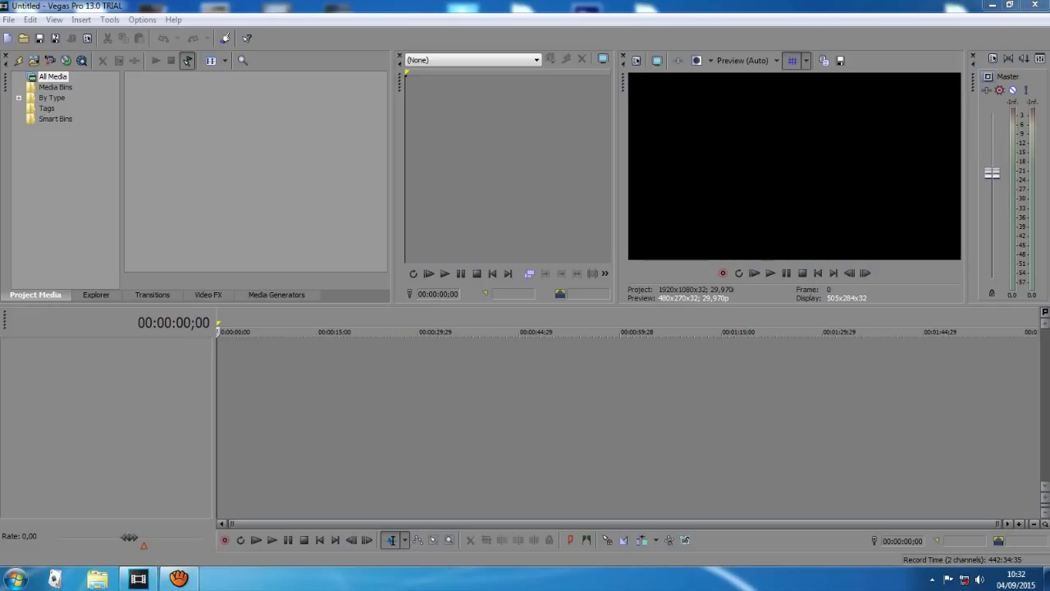
# Import the clip "Video teste 1" from the JL duartt folder and match the project video settings to it
pyautogui.click(23, 38)
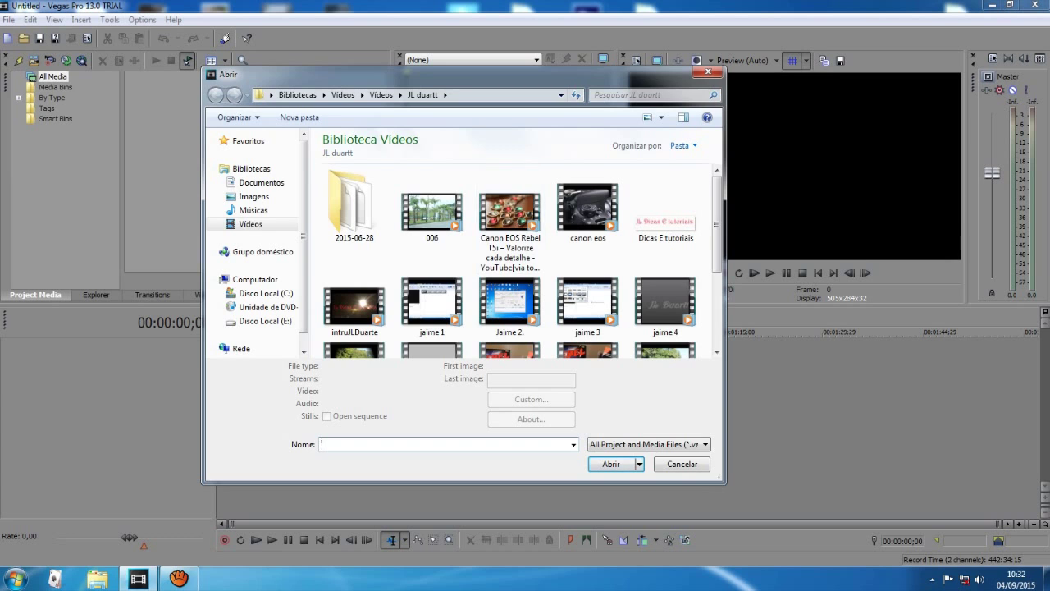
pyautogui.scroll(-2, 522, 262)
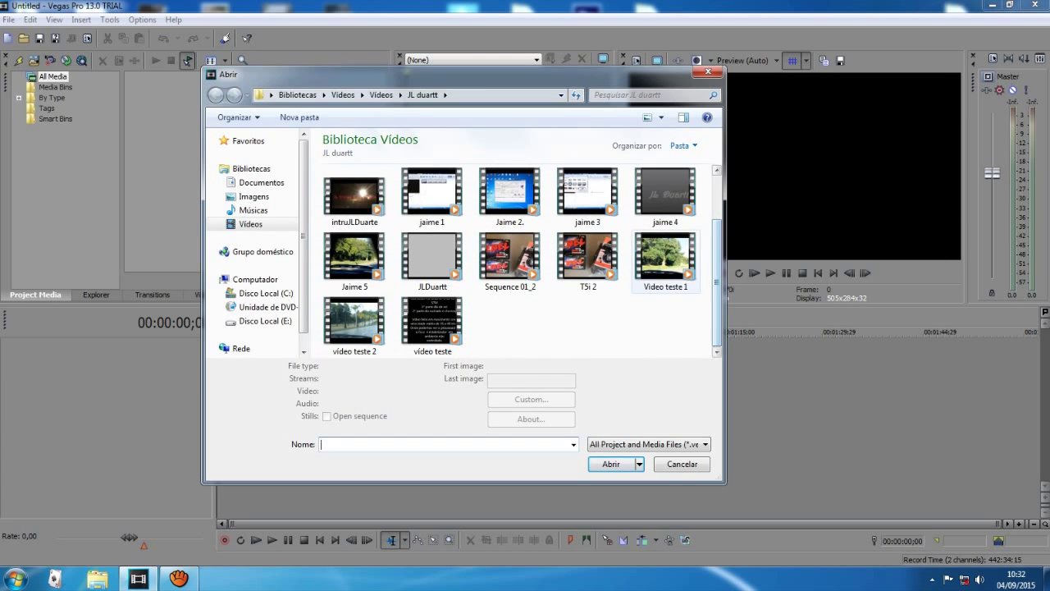
pyautogui.click(665, 261)
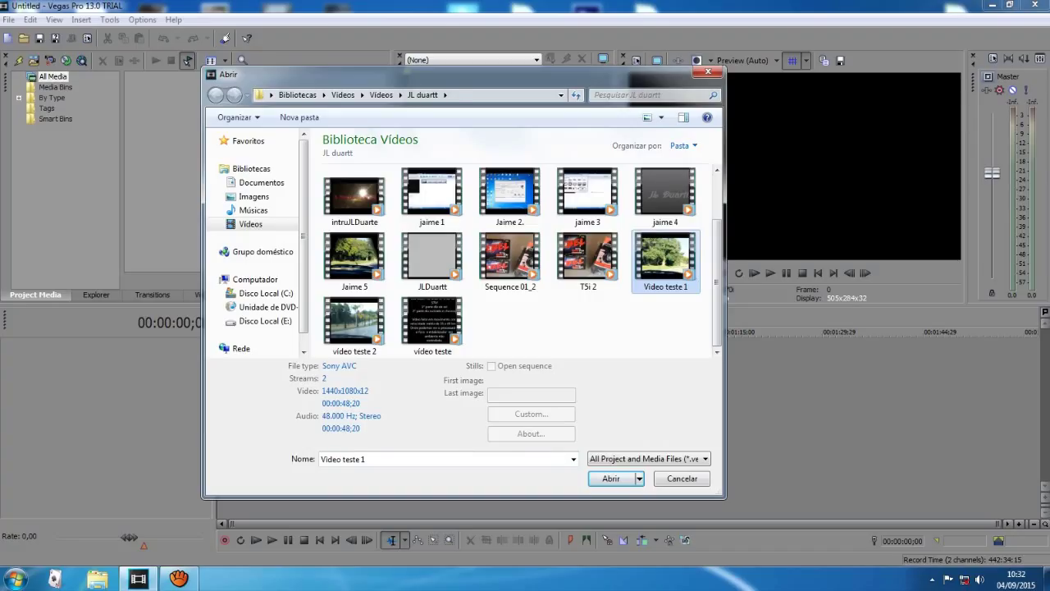
pyautogui.press('Return')
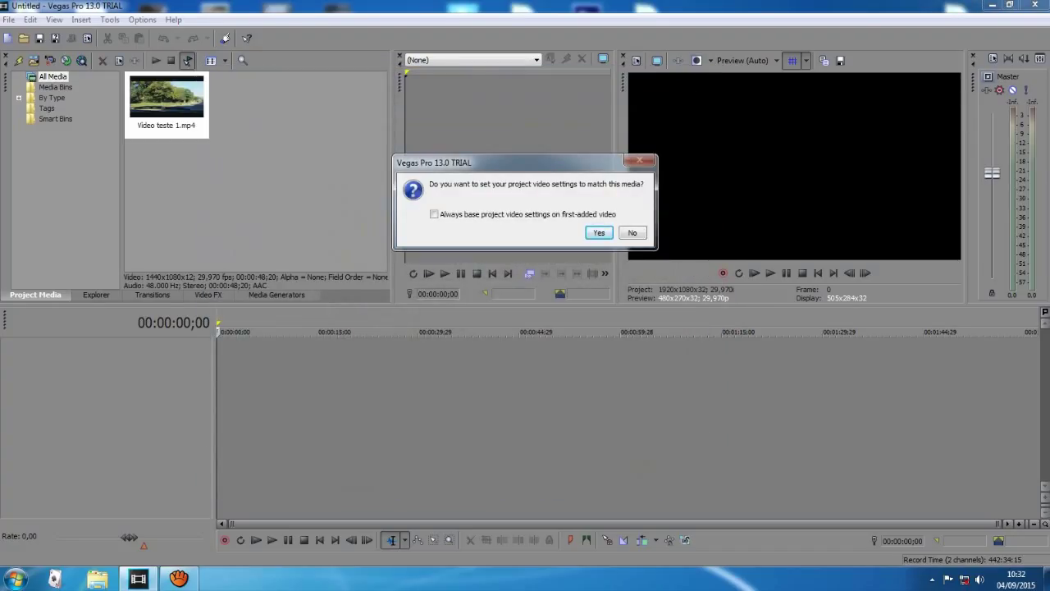
pyautogui.press('Return')
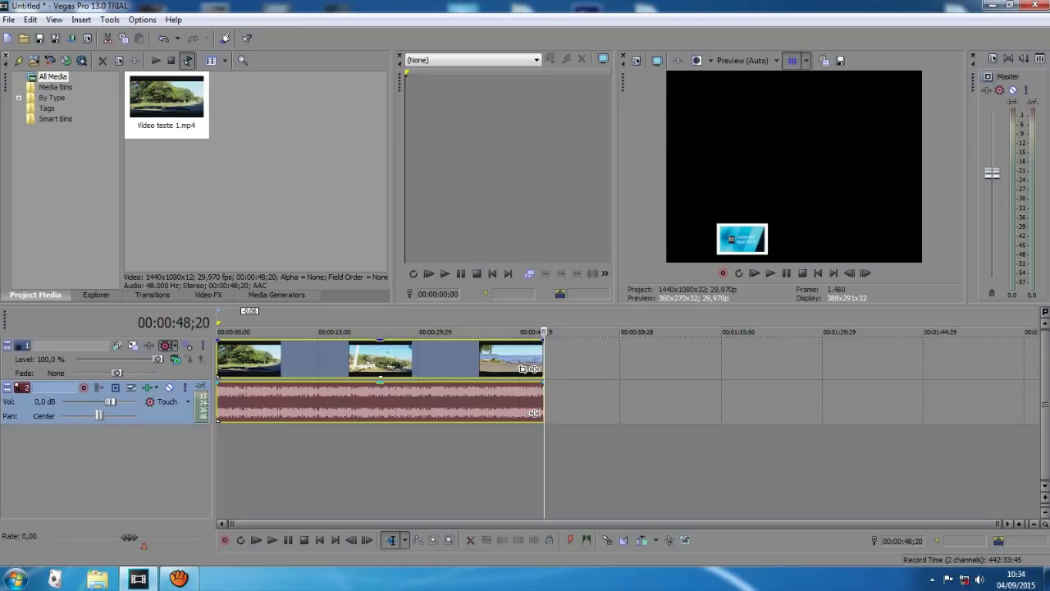
# Separate the clip's original audio from its video and delete that audio from the timeline
pyautogui.moveTo(535, 413)
pyautogui.mouseDown()
pyautogui.moveTo(582, 413)
pyautogui.moveTo(535, 412)
pyautogui.mouseUp()
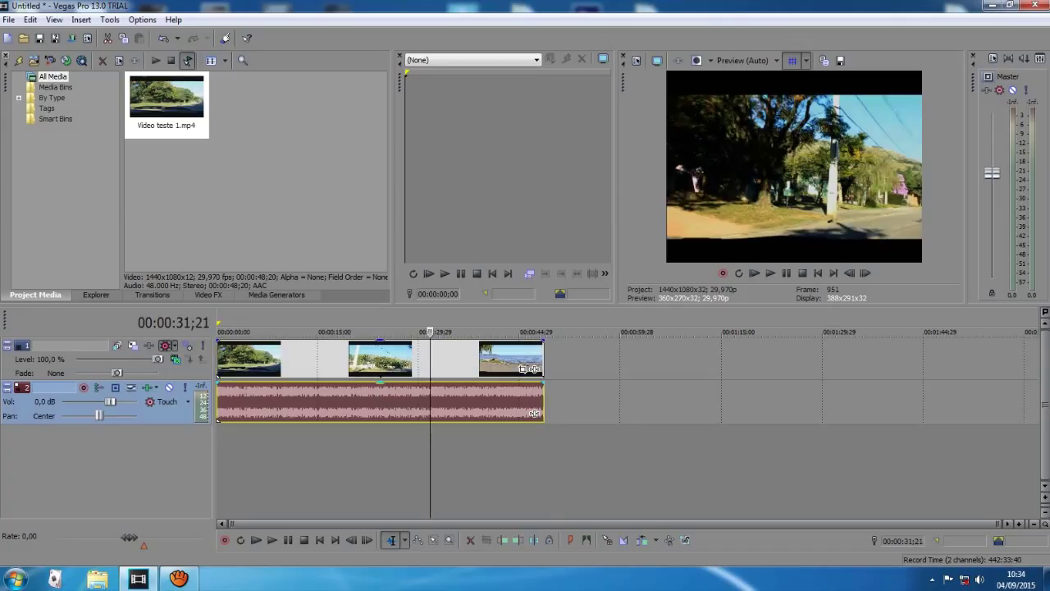
pyautogui.moveTo(534, 413); pyautogui.dragTo(593, 413)
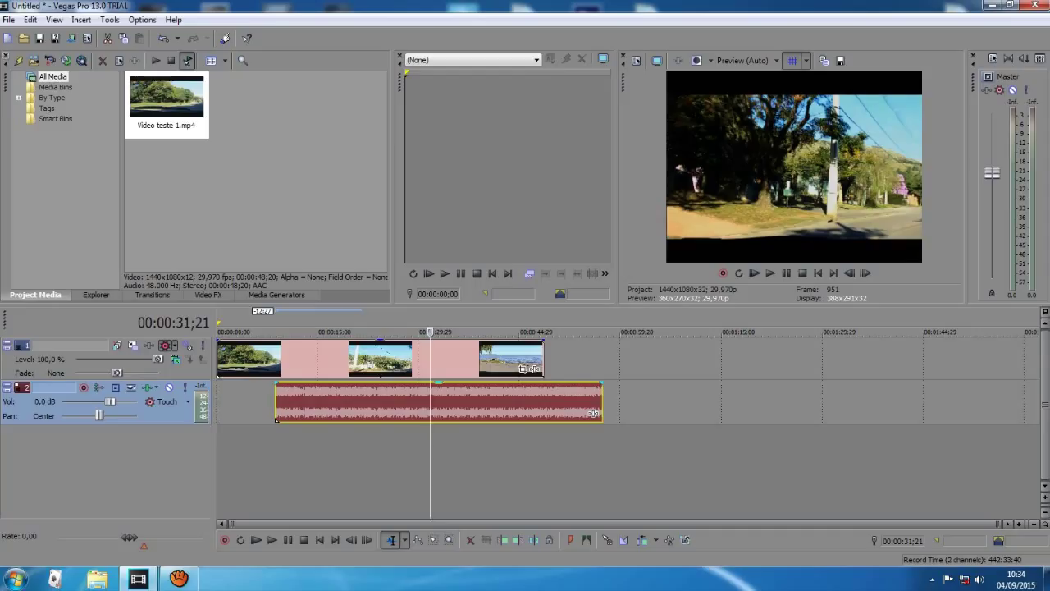
pyautogui.press('Delete')
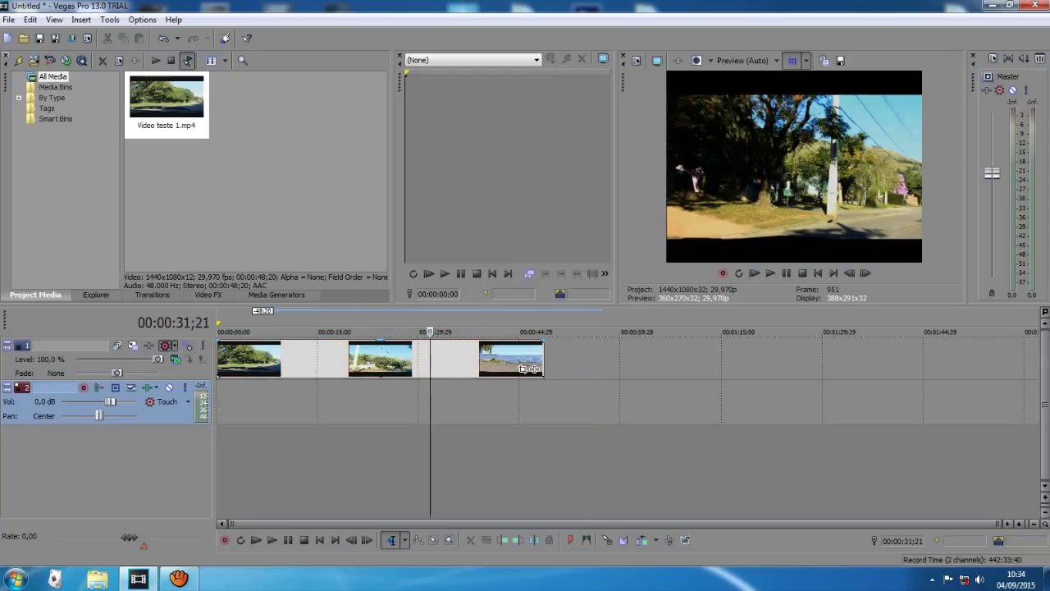
# Import the song Across_The_Room from Musicas Free > Agua com mel and align it with the start of the audio track
pyautogui.click(23, 38)
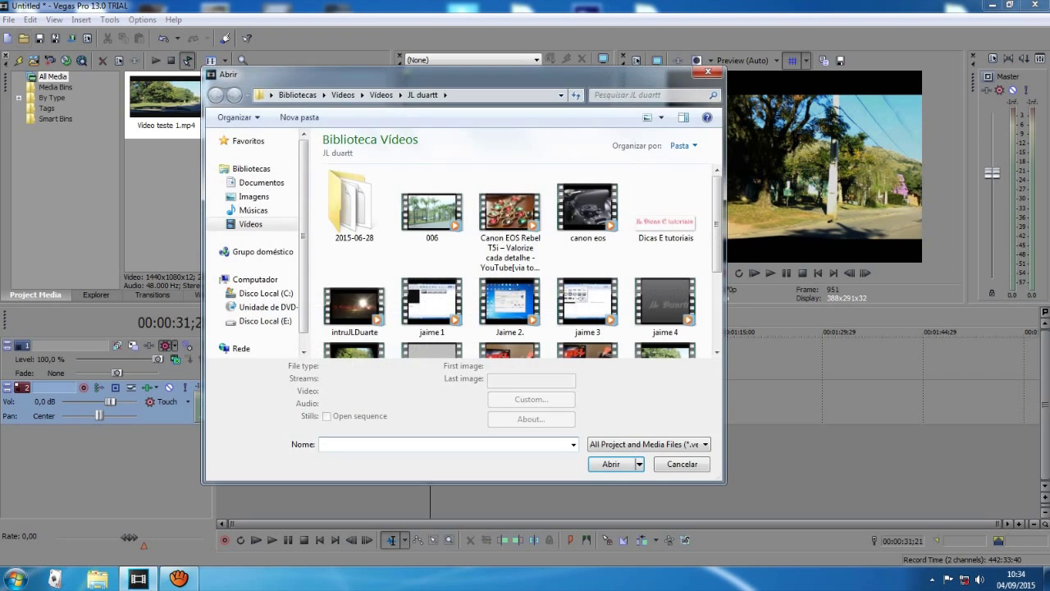
pyautogui.click(252, 210)
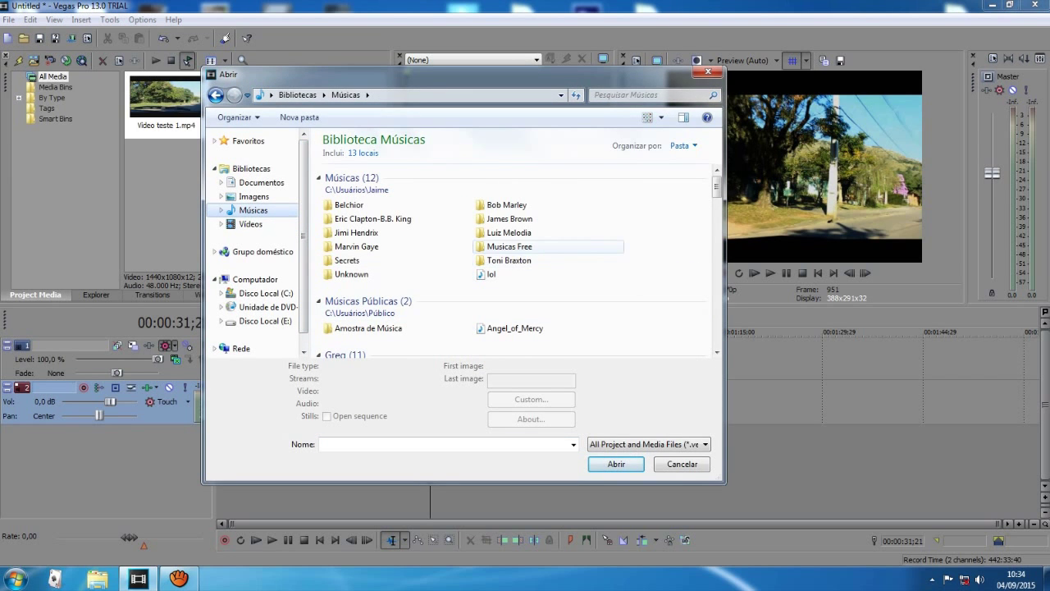
pyautogui.click(509, 246)
pyautogui.doubleClick(509, 247)
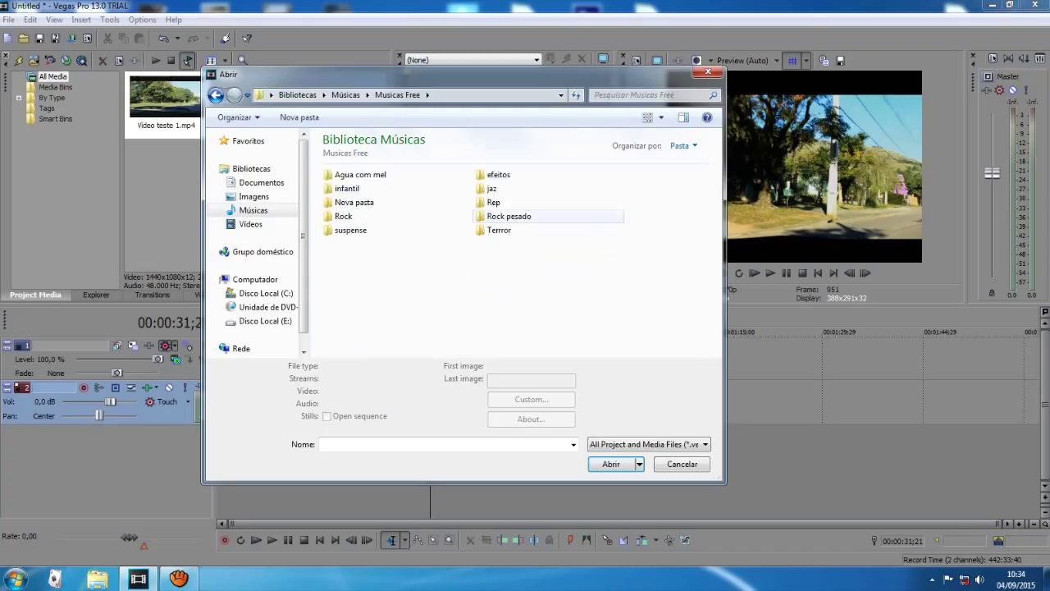
pyautogui.click(361, 175)
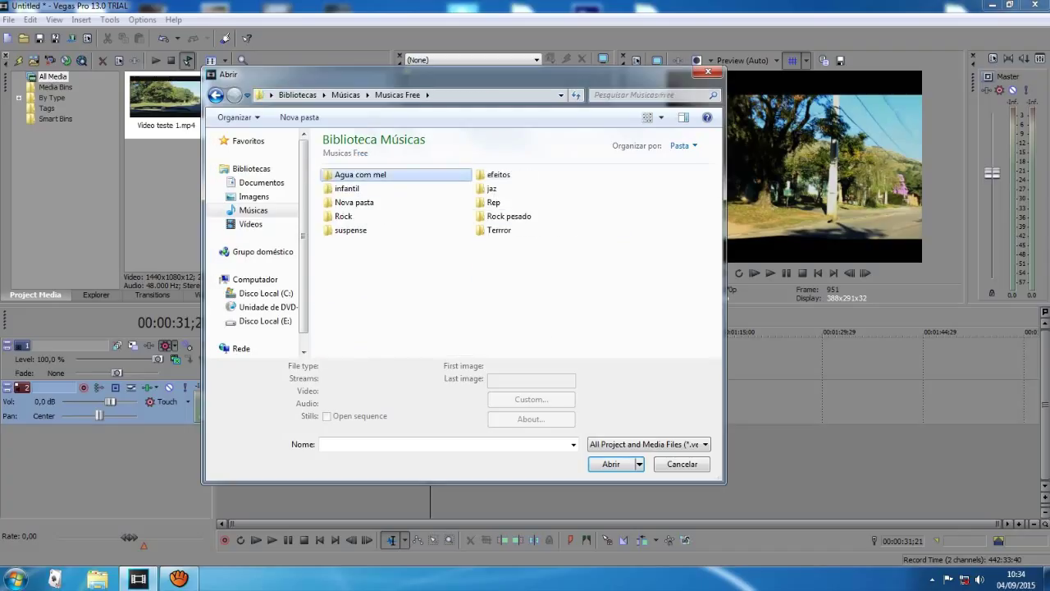
pyautogui.doubleClick(361, 175)
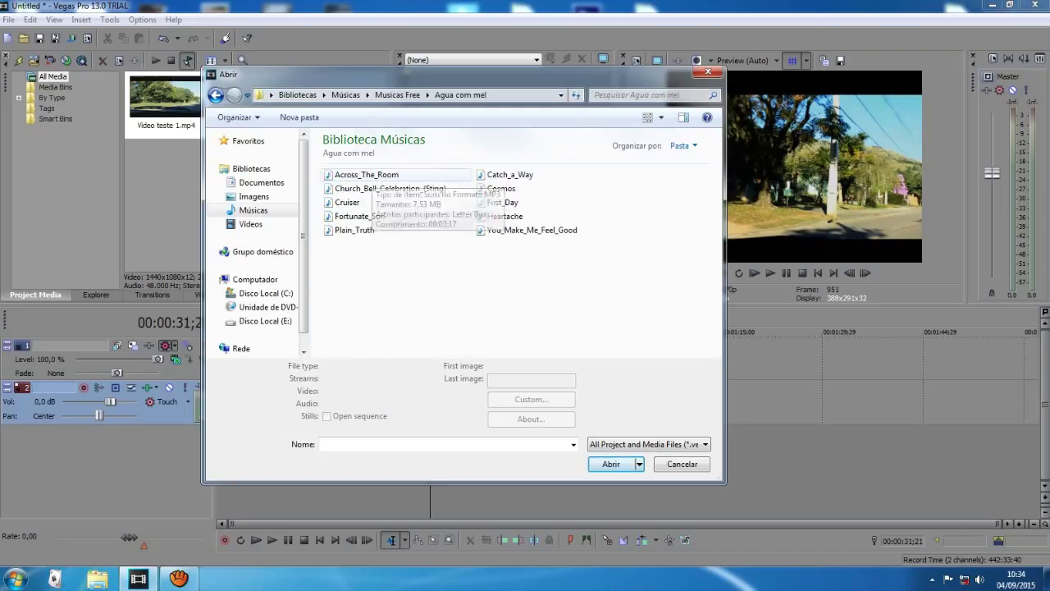
pyautogui.click(361, 175)
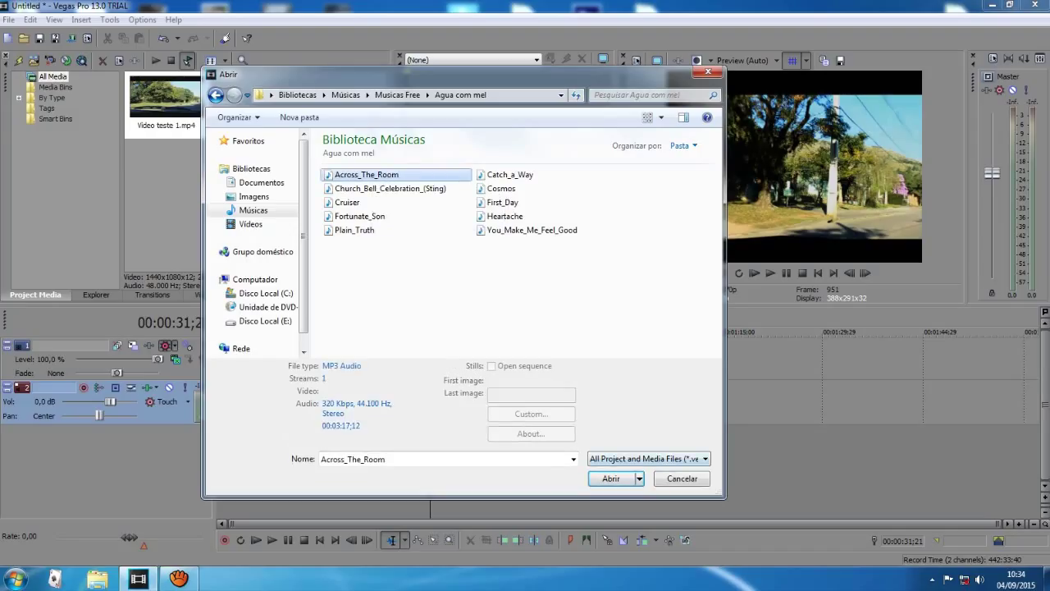
pyautogui.click(609, 479)
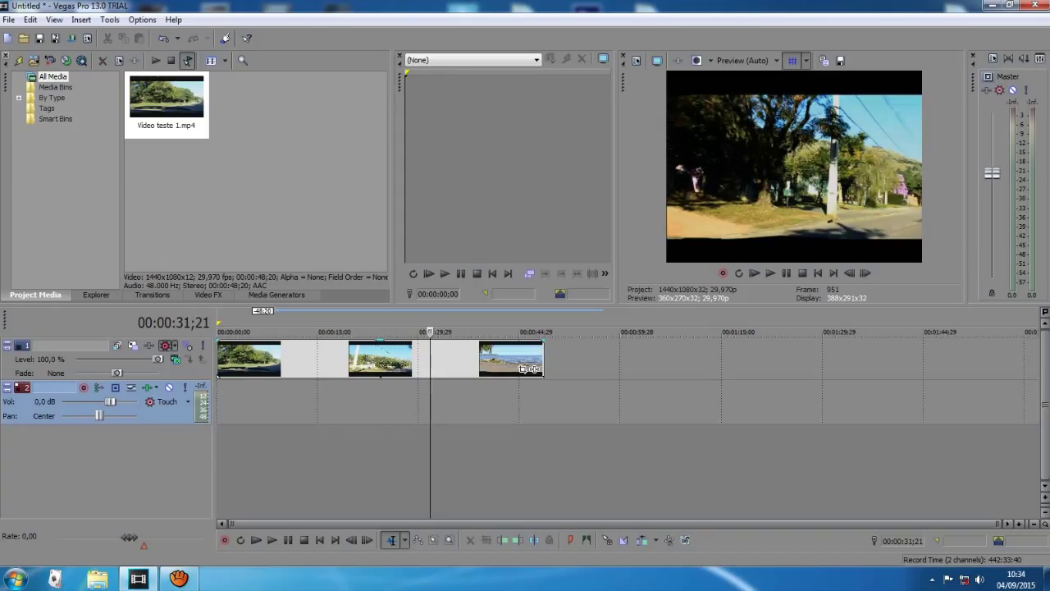
pyautogui.scroll(-3, 1015, 414)
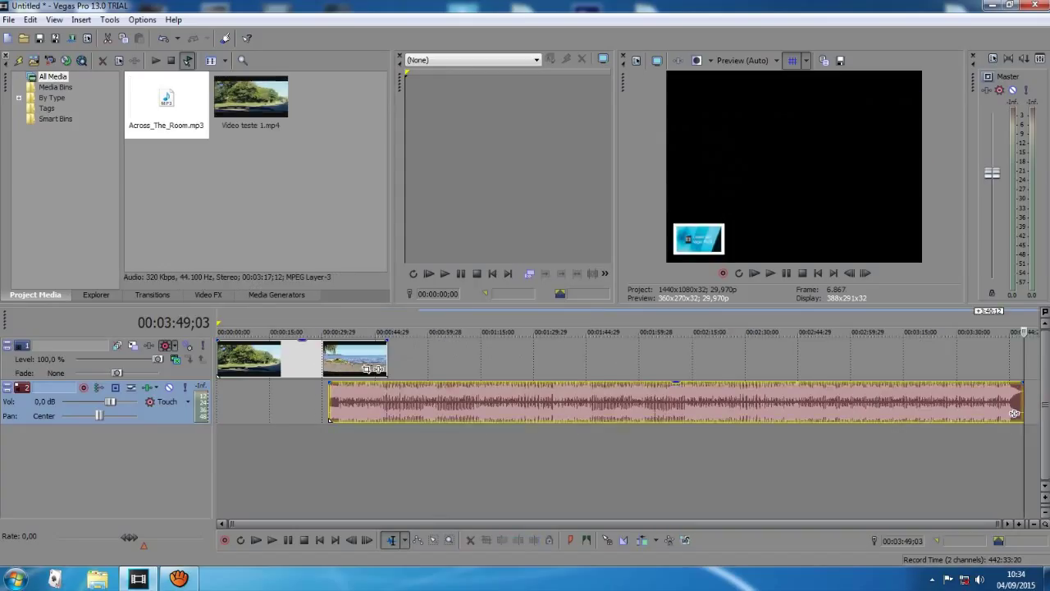
pyautogui.moveTo(1015, 414); pyautogui.dragTo(902, 413)
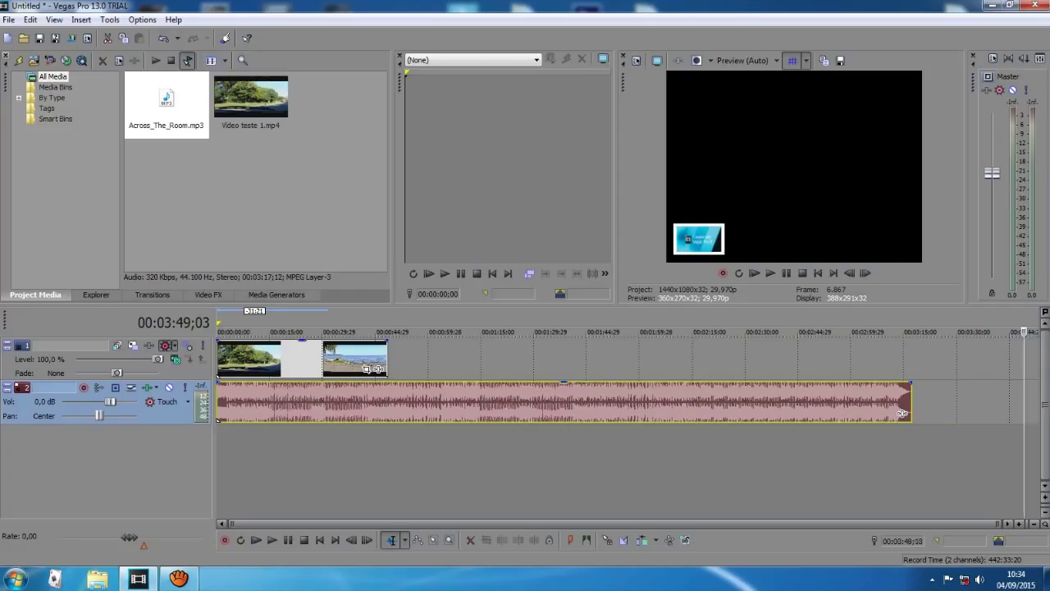
# Split the music at the end of the video and delete the excess part
pyautogui.click(388, 459)
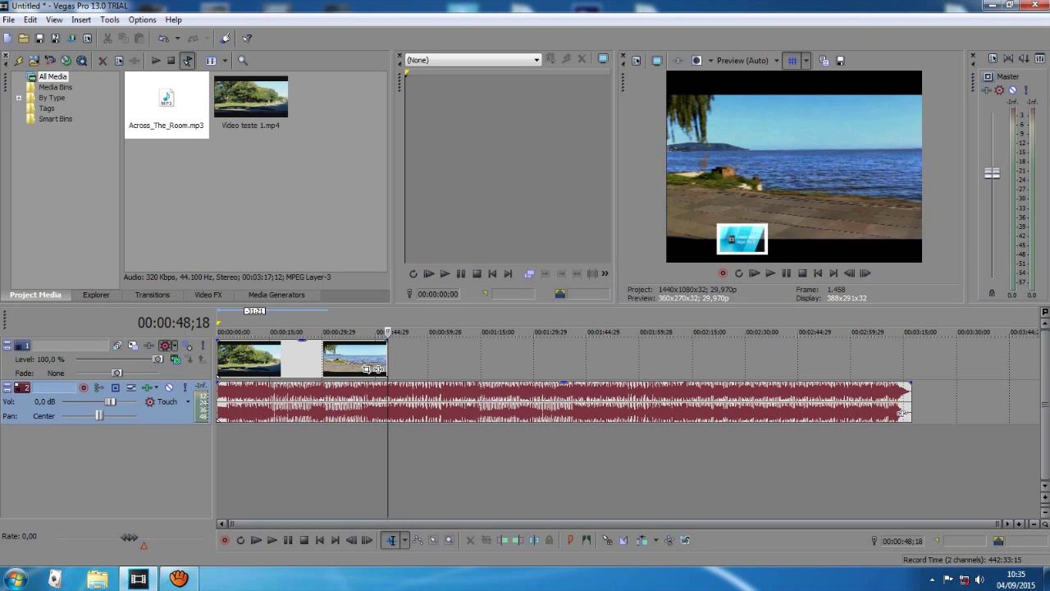
pyautogui.press('s')
pyautogui.moveTo(902, 413); pyautogui.dragTo(935, 413)
pyautogui.press('Delete')
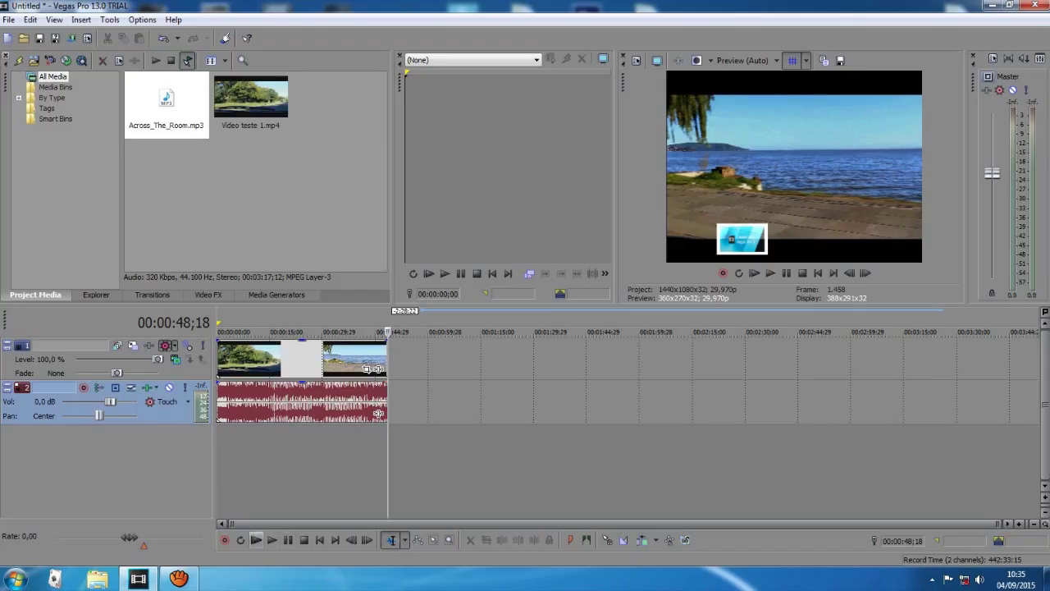
# Play the project from the start to check the video with the music, and stop playback
pyautogui.click(256, 540)
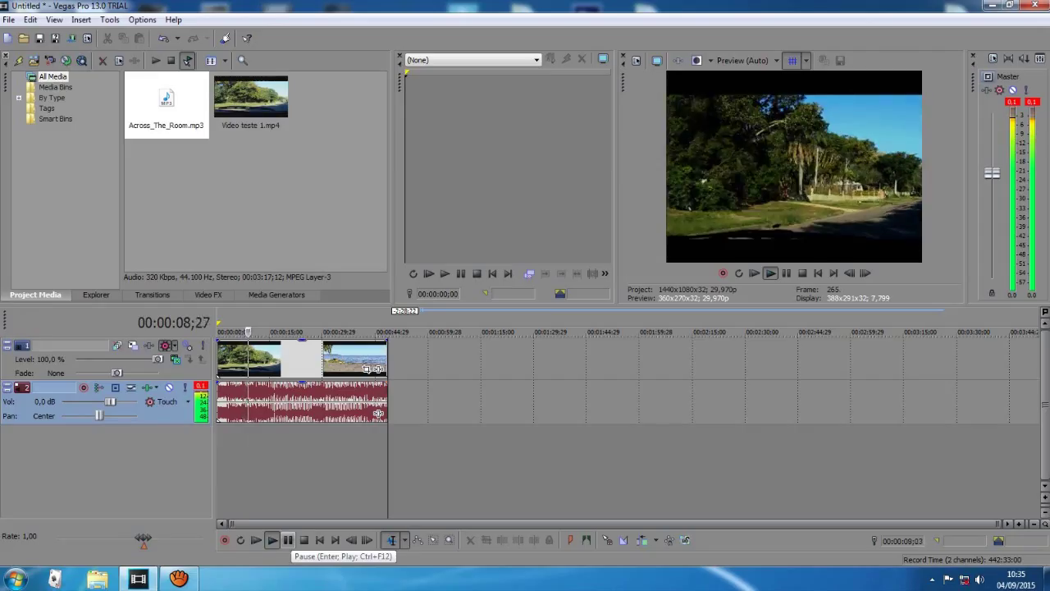
pyautogui.click(287, 539)
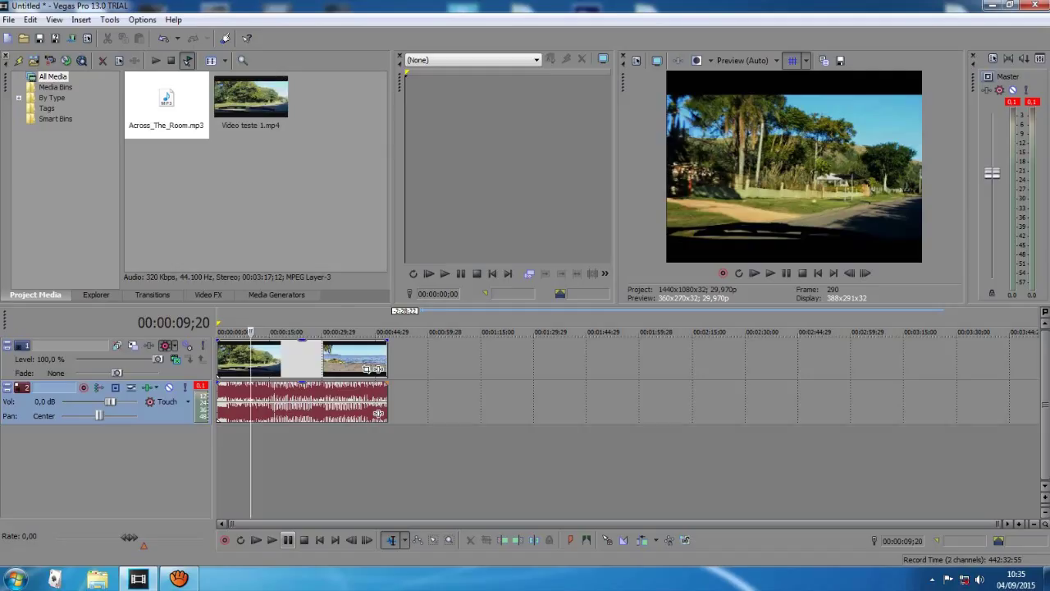
pyautogui.press('space')
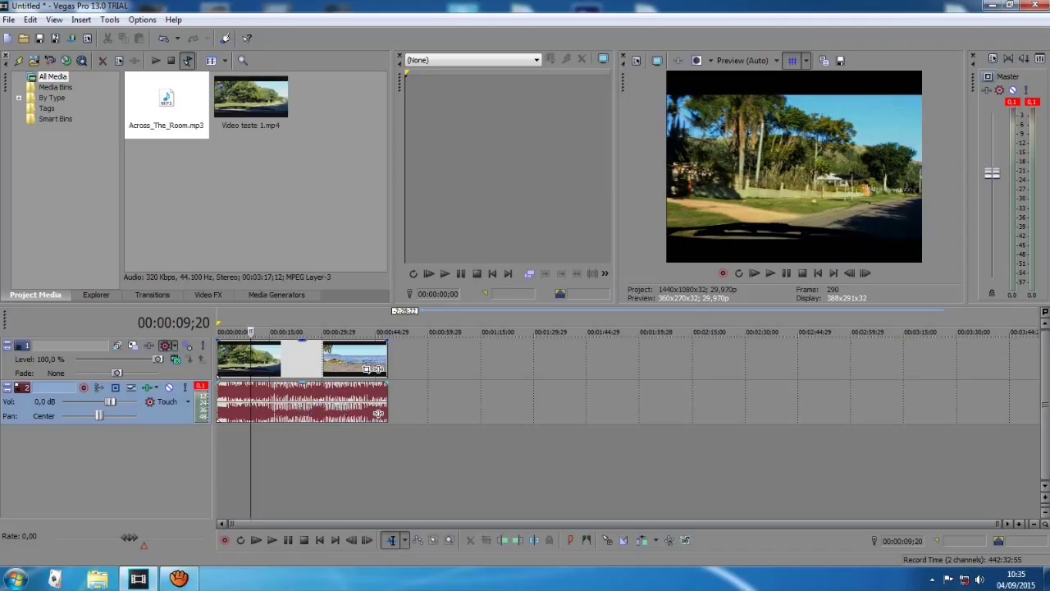
# Add a short fade-in at the start of the music event
pyautogui.click(301, 394)
pyautogui.moveTo(302, 384)
pyautogui.mouseDown()
pyautogui.moveTo(302, 393)
pyautogui.moveTo(302, 384)
pyautogui.mouseUp()
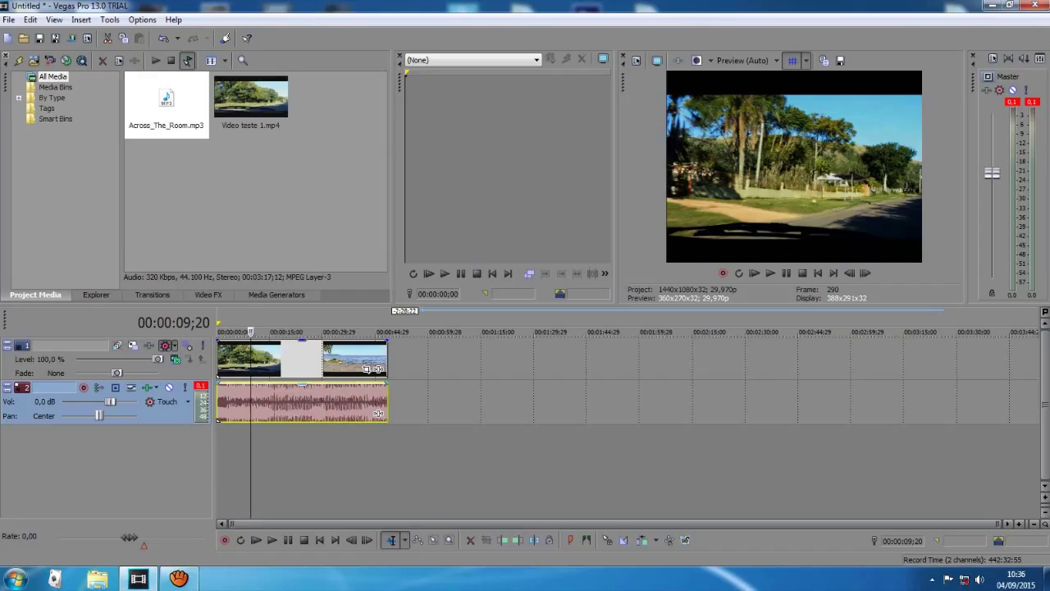
pyautogui.moveTo(302, 382); pyautogui.dragTo(302, 384)
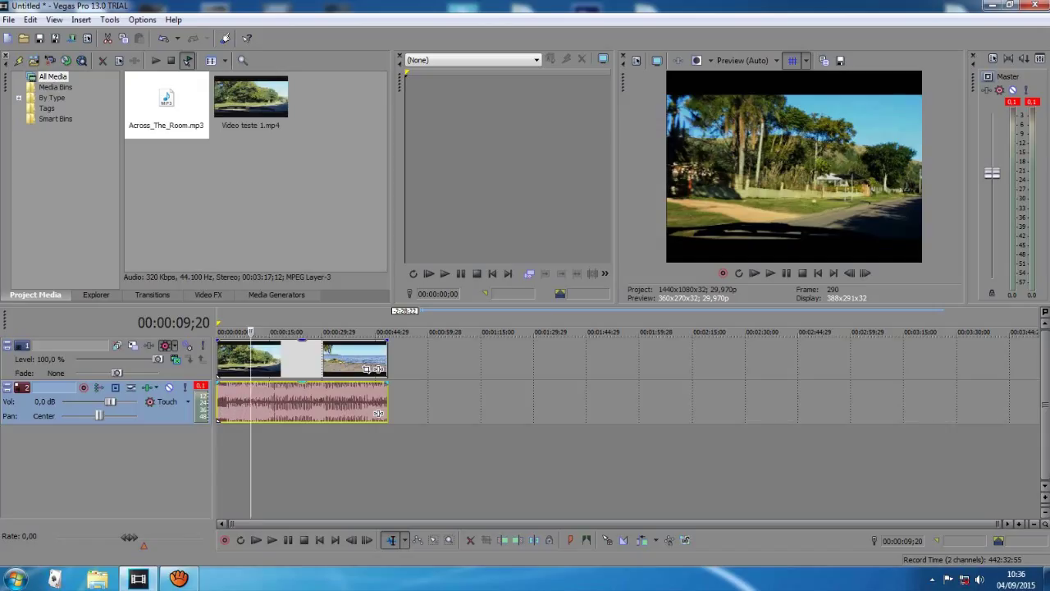
pyautogui.moveTo(217, 382); pyautogui.dragTo(236, 383)
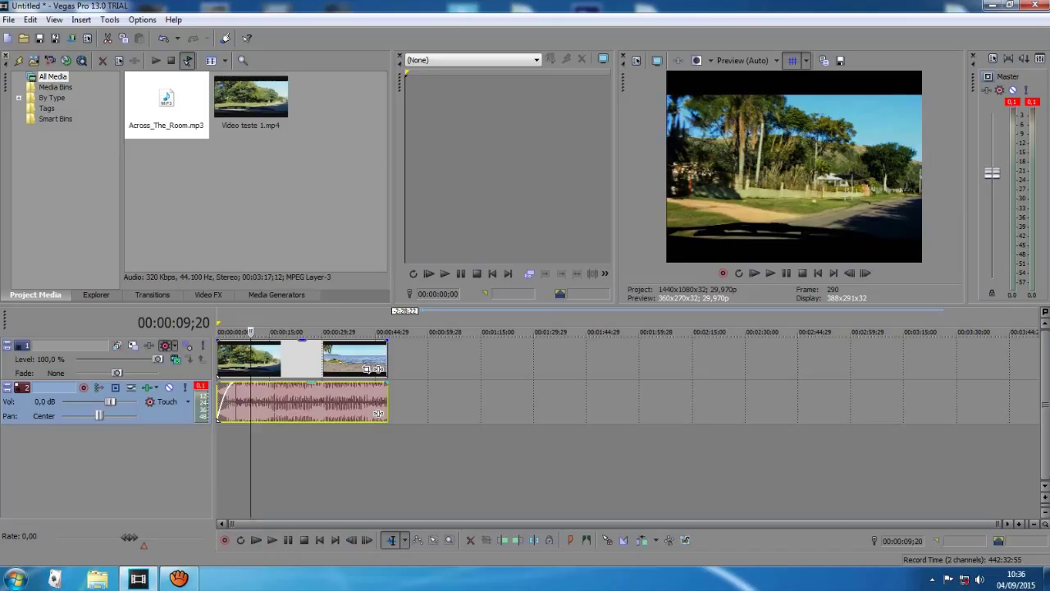
pyautogui.moveTo(231, 383); pyautogui.dragTo(231, 384)
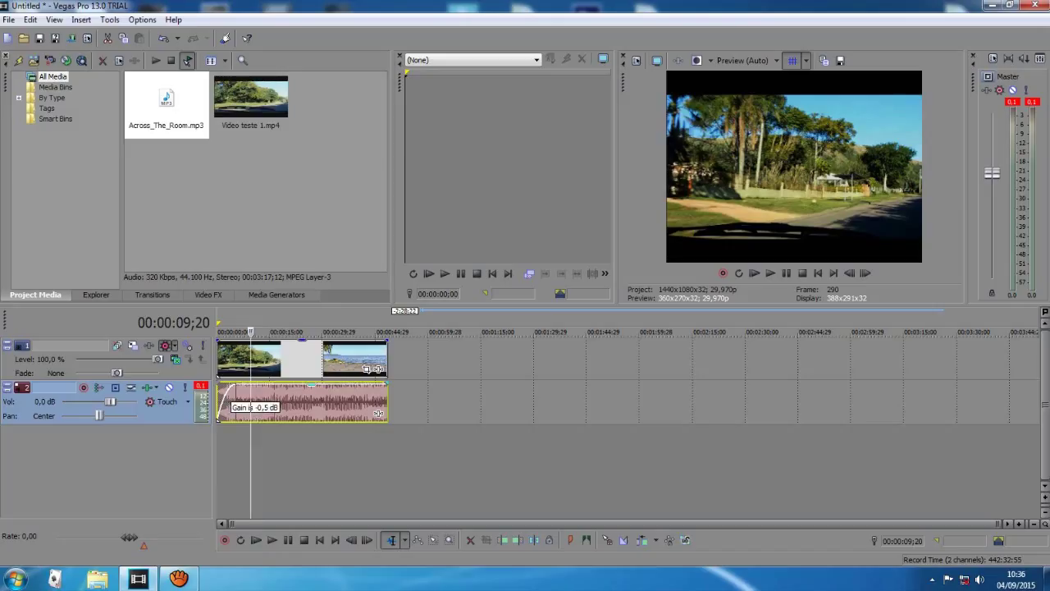
# Play the project from the start and lower the gain of the music event during playback
pyautogui.click(256, 540)
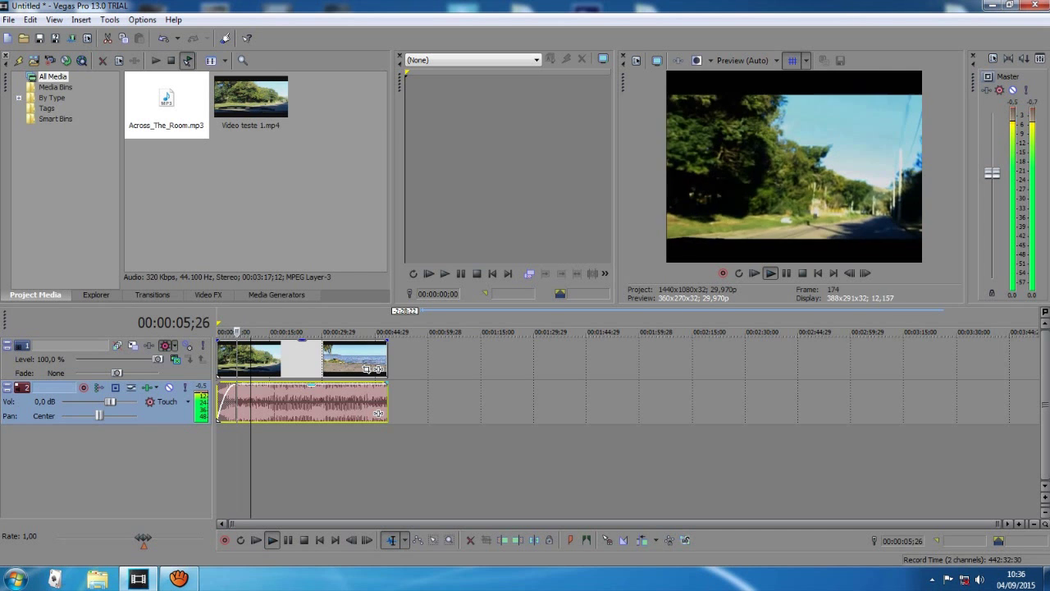
pyautogui.moveTo(310, 384)
pyautogui.mouseDown()
pyautogui.moveTo(310, 402)
pyautogui.moveTo(311, 392)
pyautogui.mouseUp()
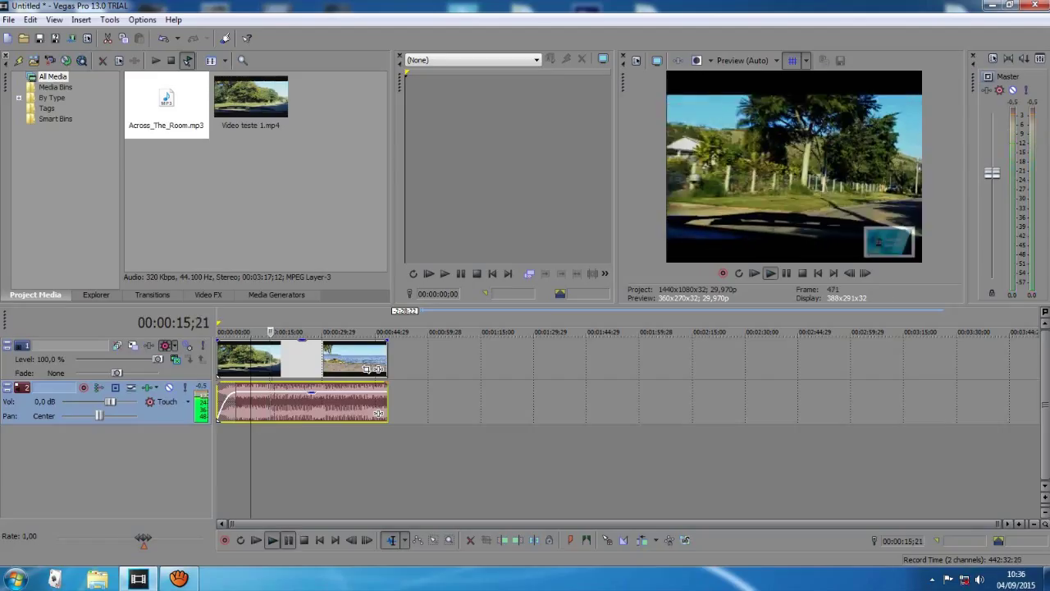
pyautogui.click(289, 540)
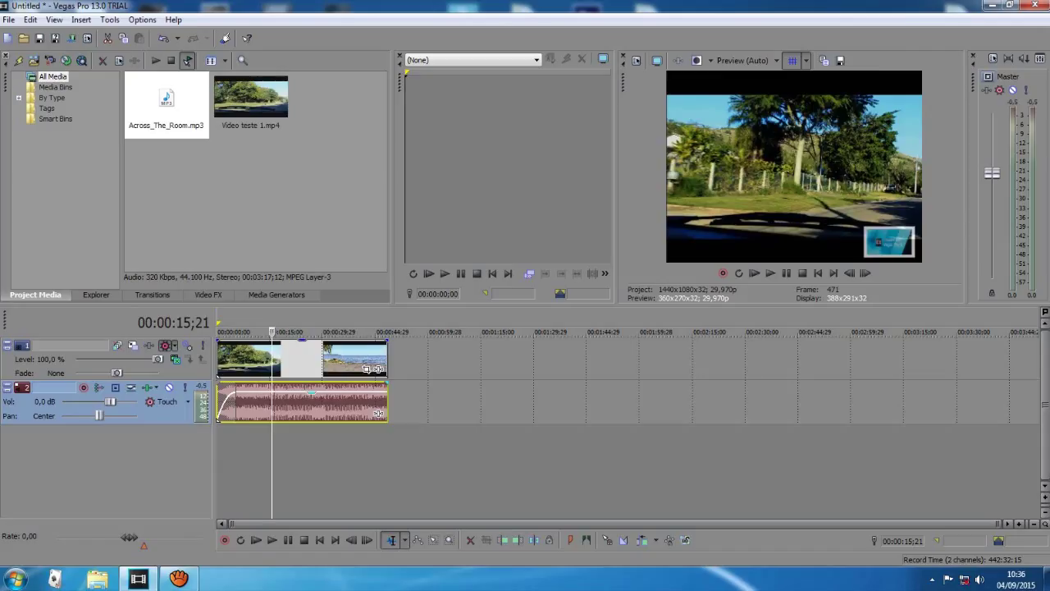
# Select all the video and audio events on the timeline
pyautogui.click(330, 402)
pyautogui.hotkey('ctrl', 'a')
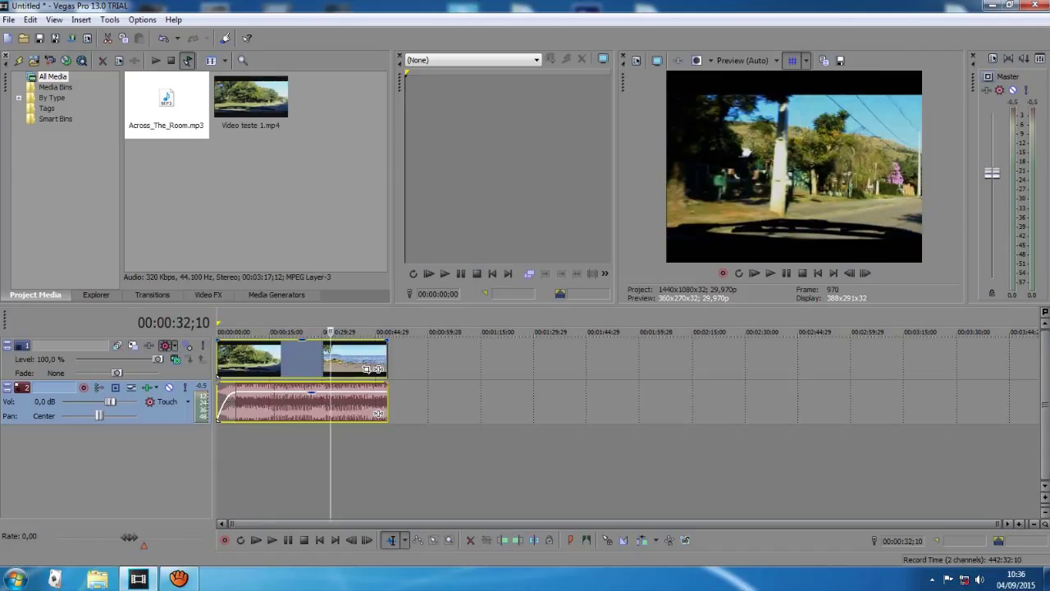
pyautogui.moveTo(331, 402); pyautogui.dragTo(389, 394)
pyautogui.moveTo(410, 413); pyautogui.dragTo(379, 413)
pyautogui.click(179, 579)
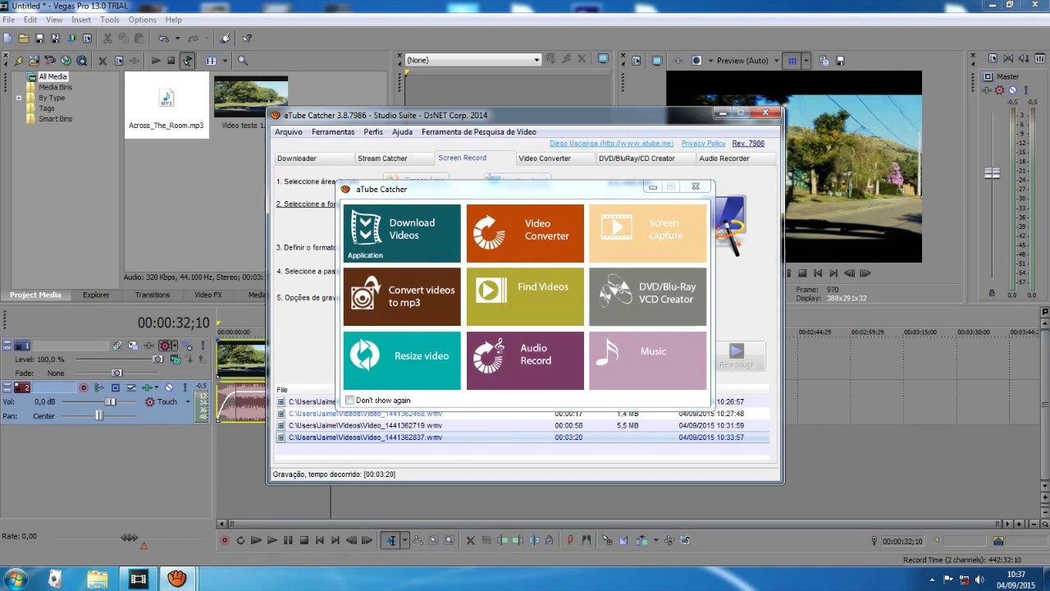